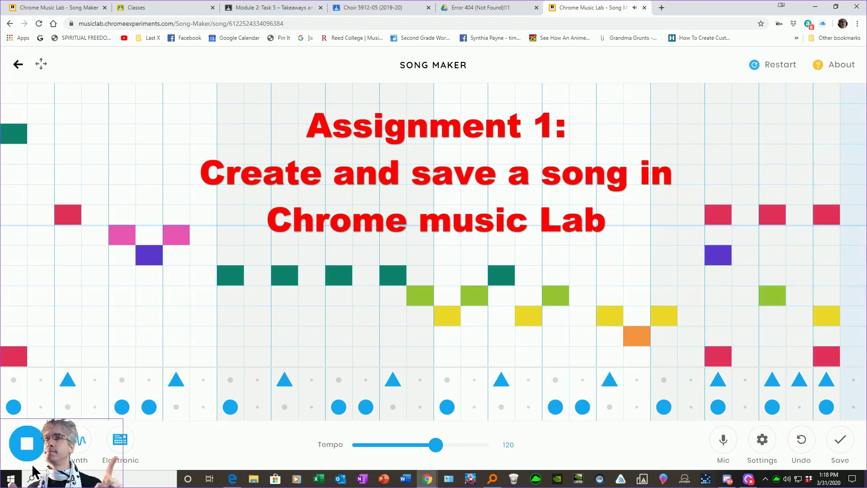
Stop the playing Song Maker melody and drum beat
click(28, 452)
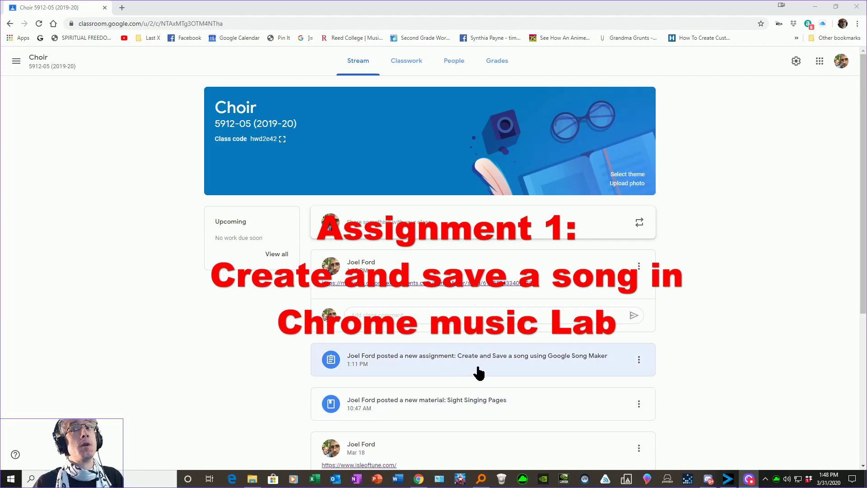
Open the Song Maker link card from the Create and Save a song assignment's instructions in a new tab
click(497, 361)
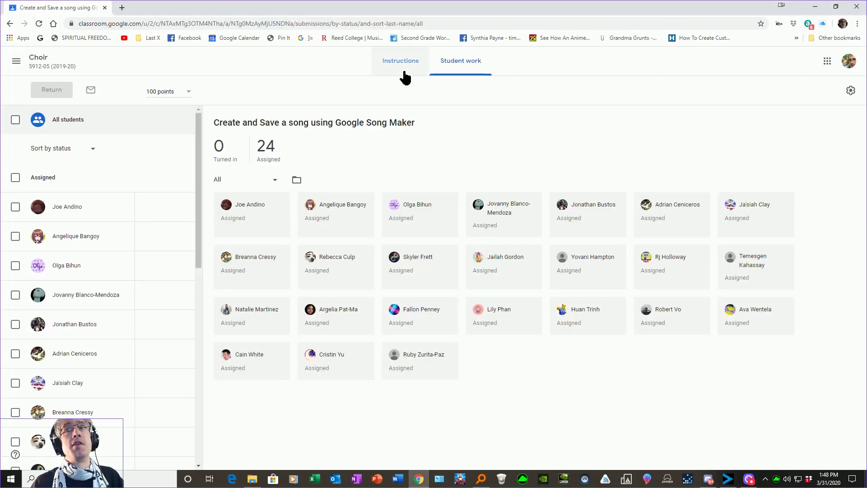
click(401, 63)
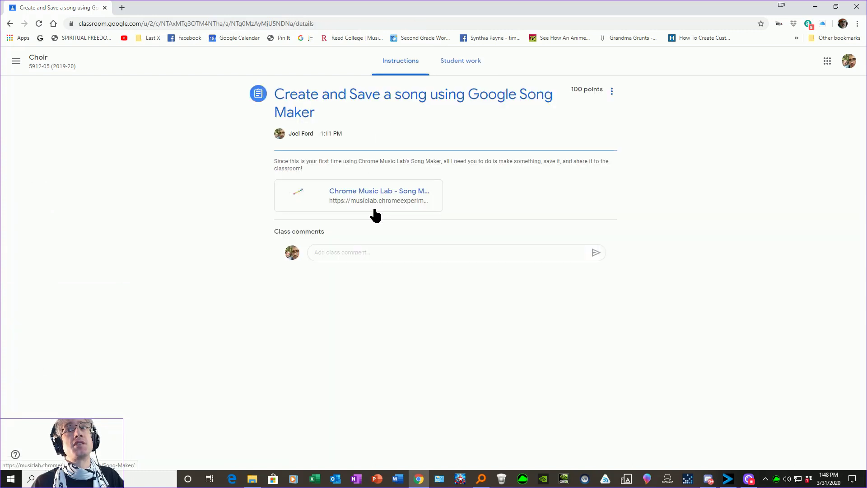
click(414, 203)
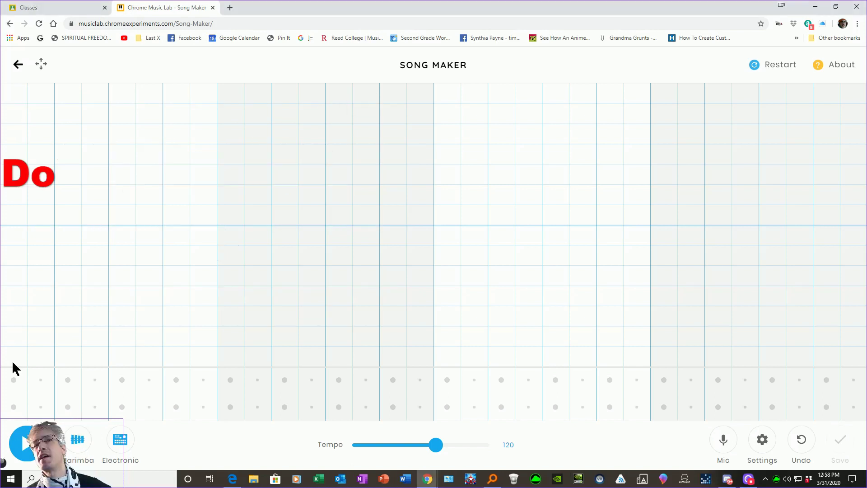
Enter a rising Do, Re, Mi, So, La, Ti scale in the first seven columns and play it back
click(13, 356)
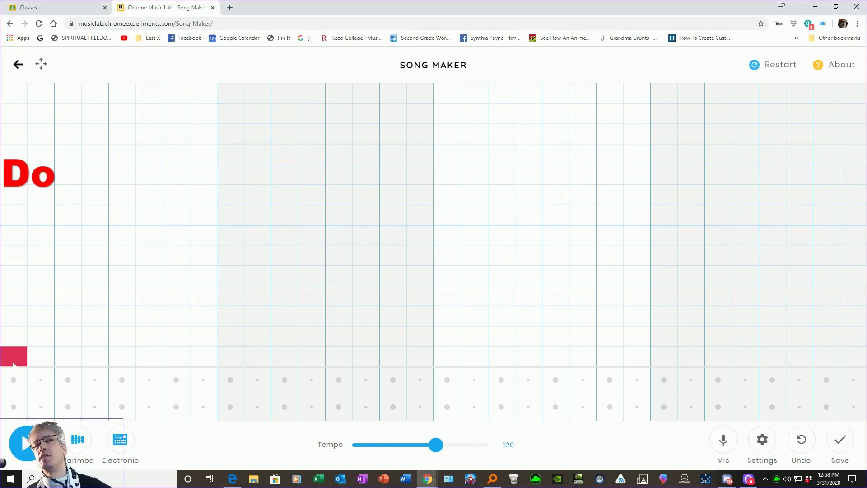
click(69, 336)
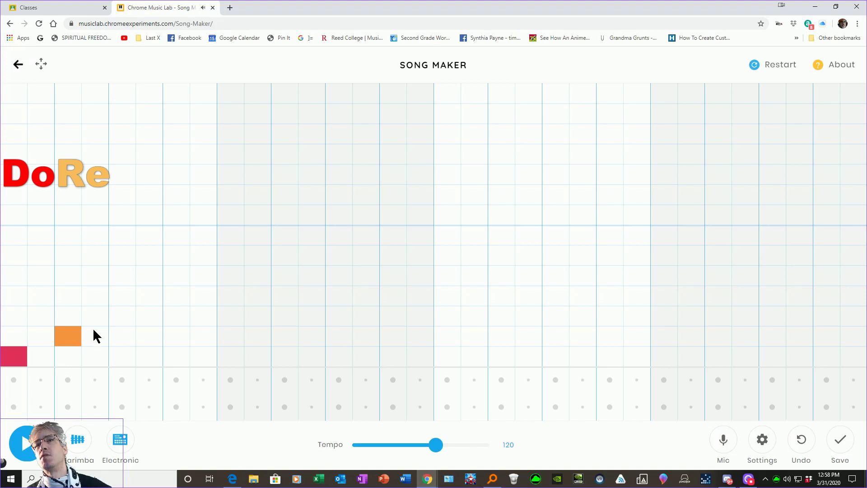
click(121, 316)
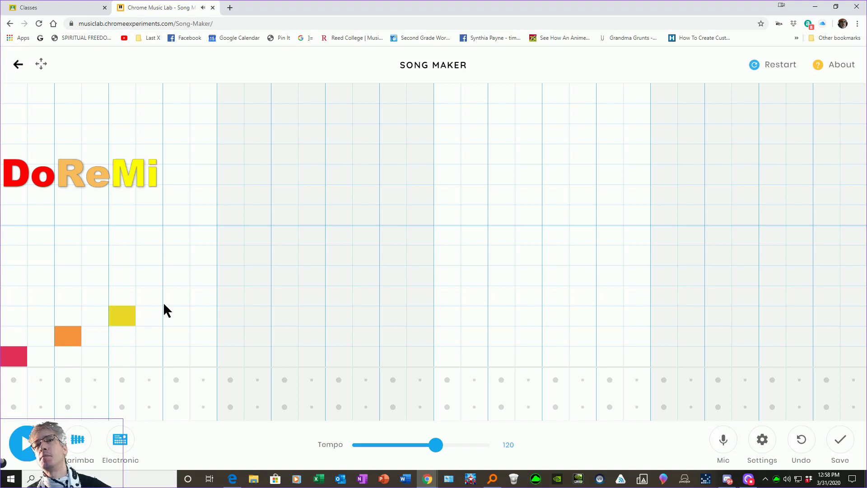
click(231, 274)
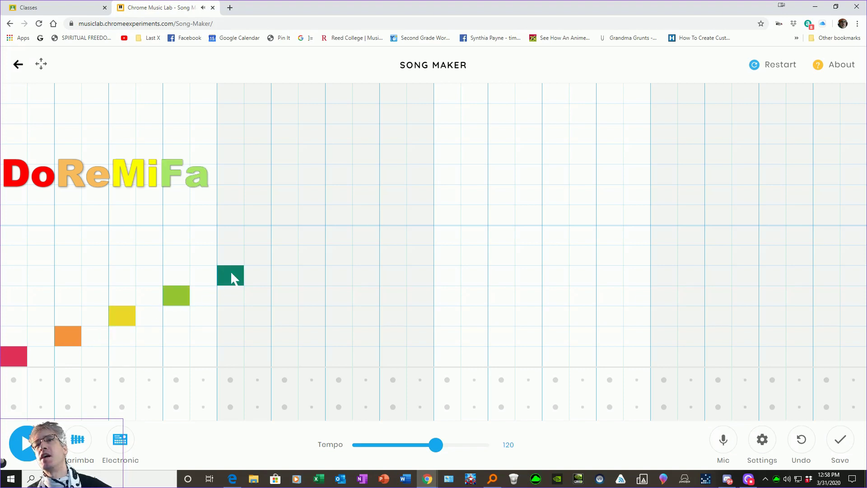
click(292, 261)
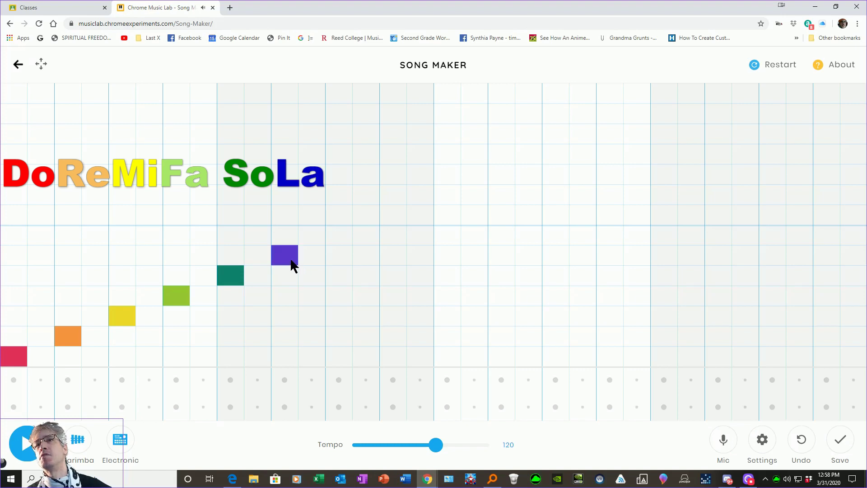
click(336, 235)
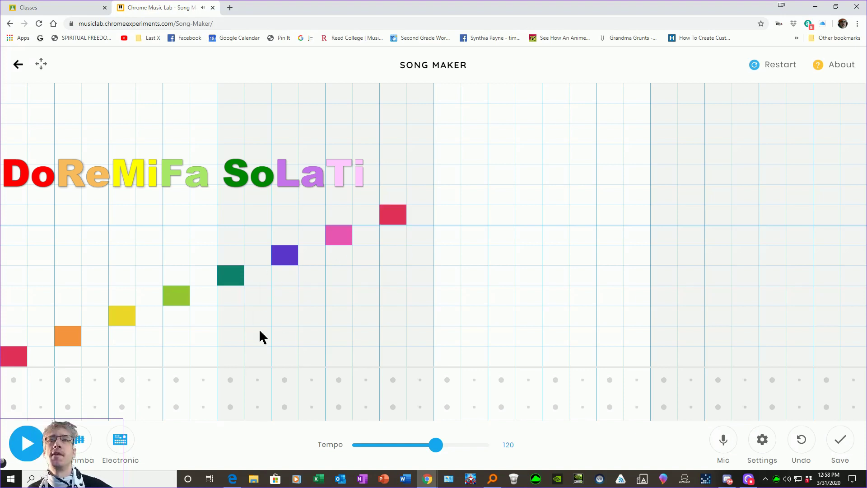
click(27, 444)
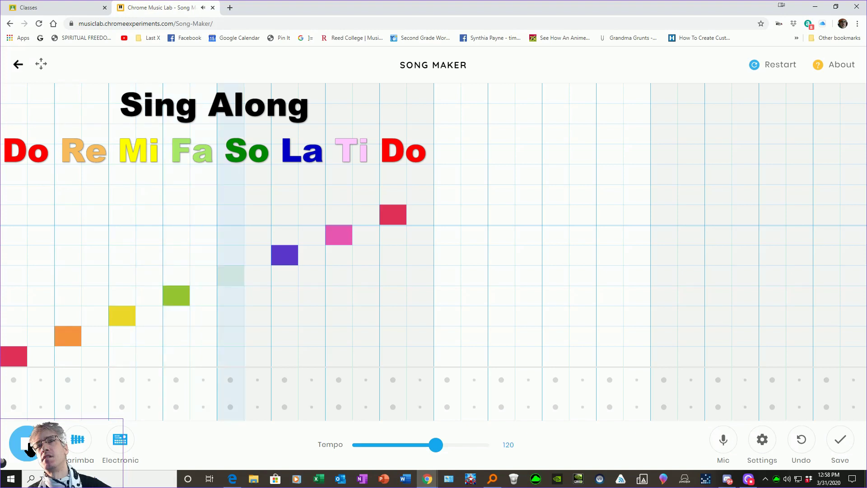
click(27, 445)
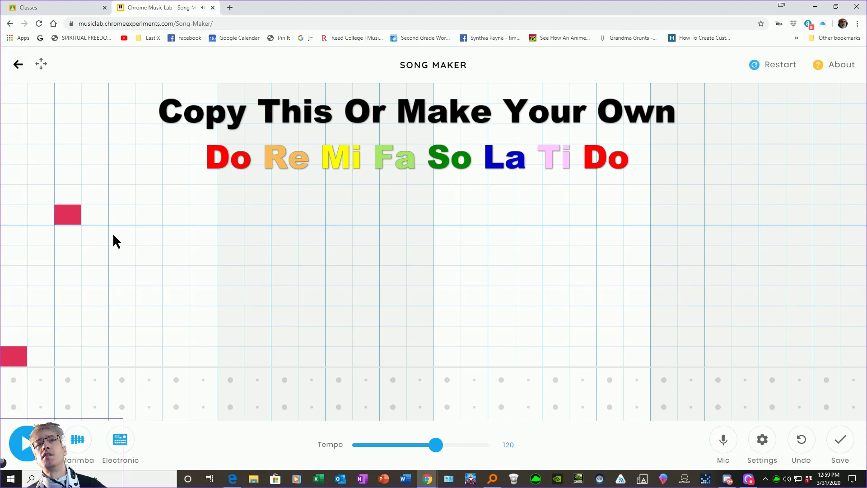
Place purple, teal, green, yellow, orange and closing low red notes across the whole grid
click(142, 249)
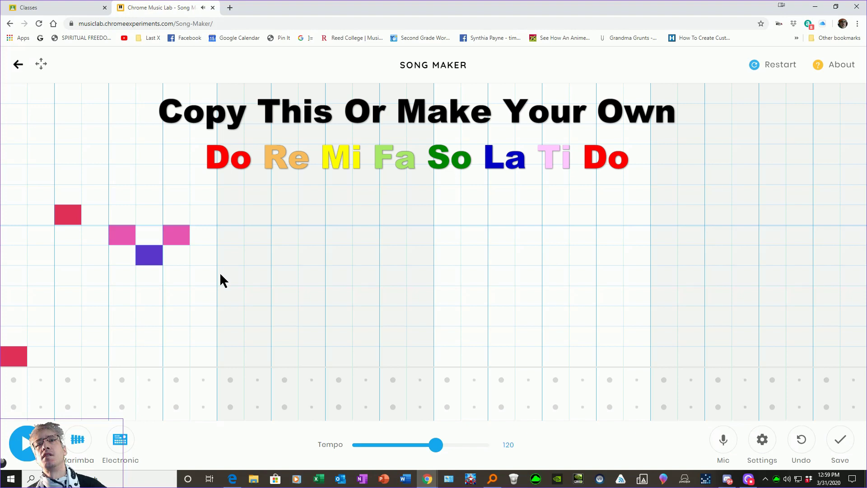
click(276, 266)
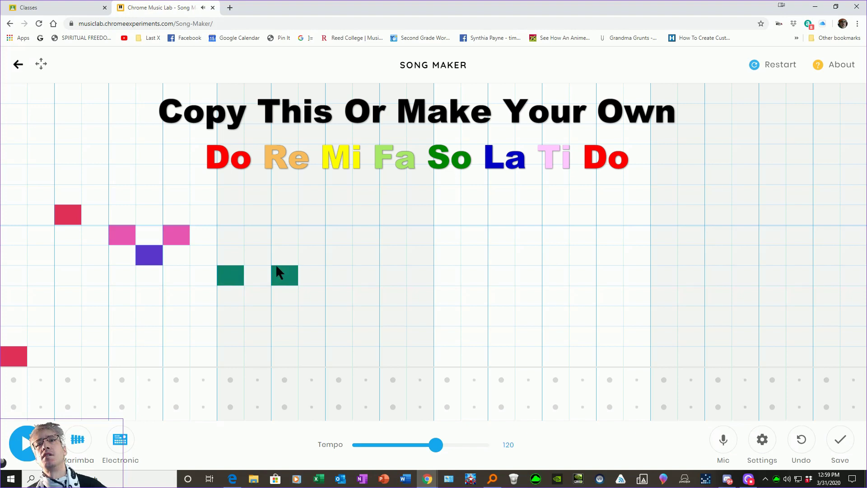
click(340, 277)
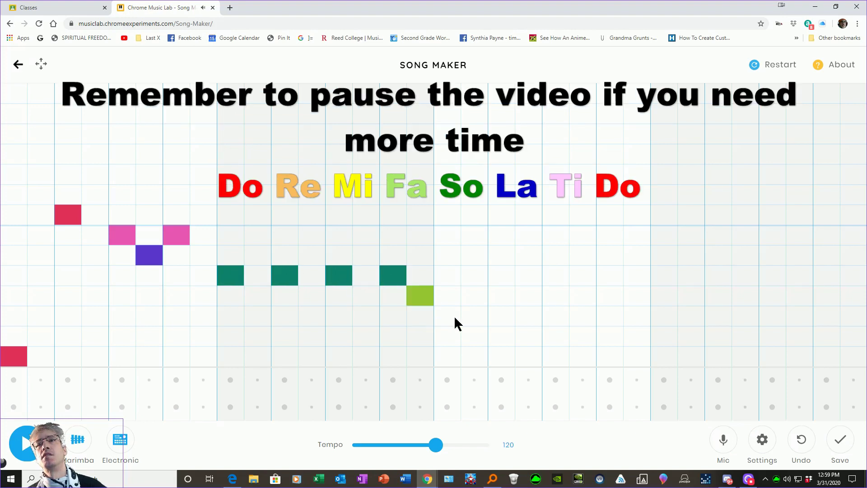
click(478, 296)
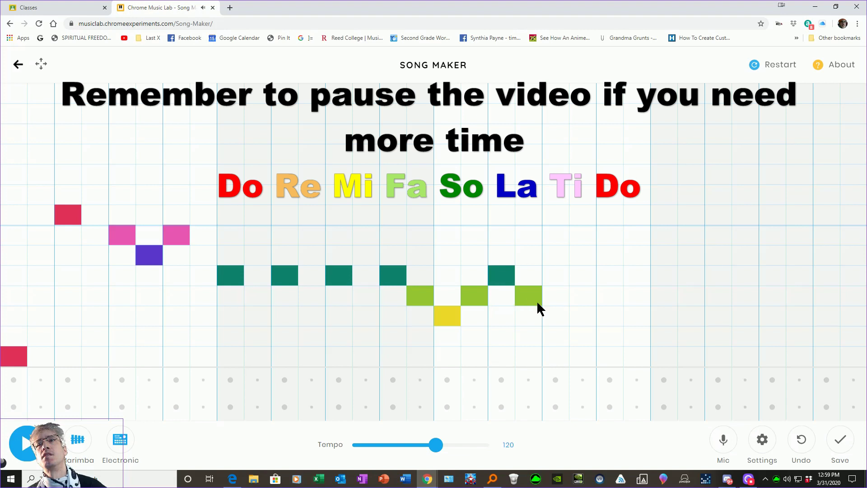
click(613, 321)
click(636, 337)
click(666, 318)
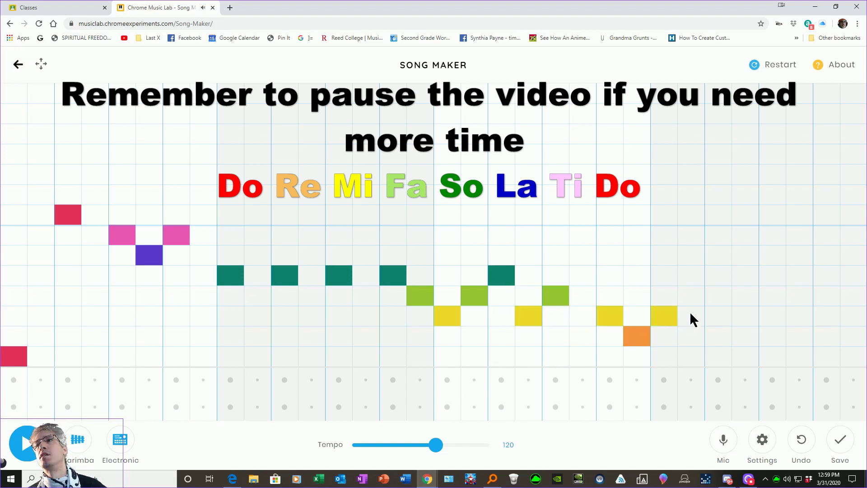
click(720, 356)
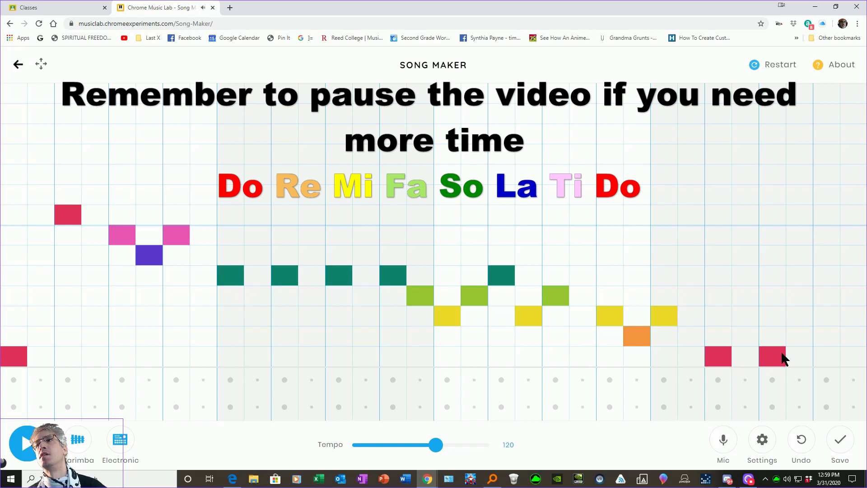
click(831, 361)
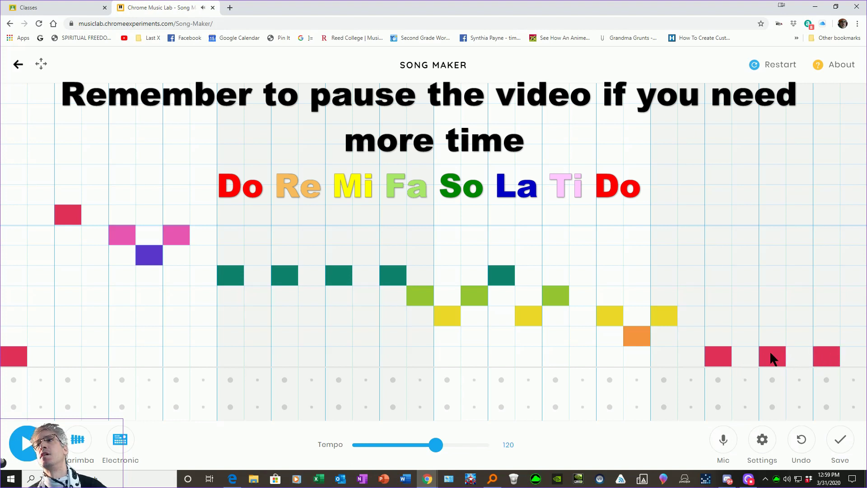
click(770, 274)
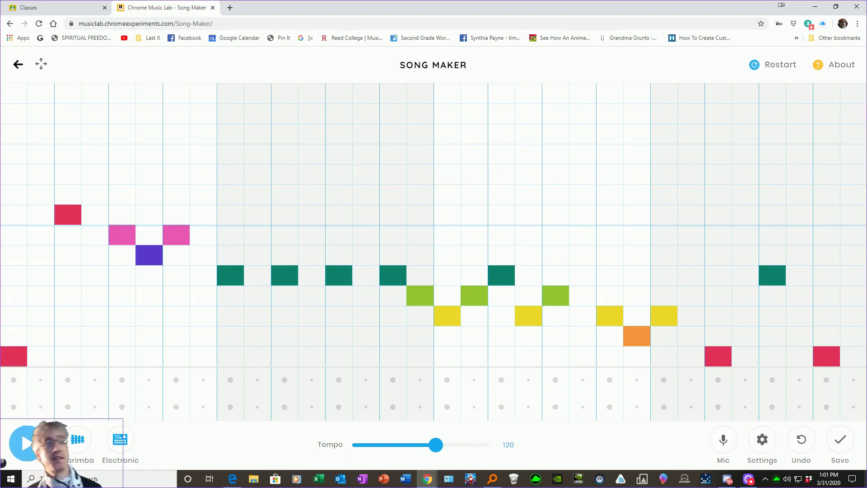
click(26, 454)
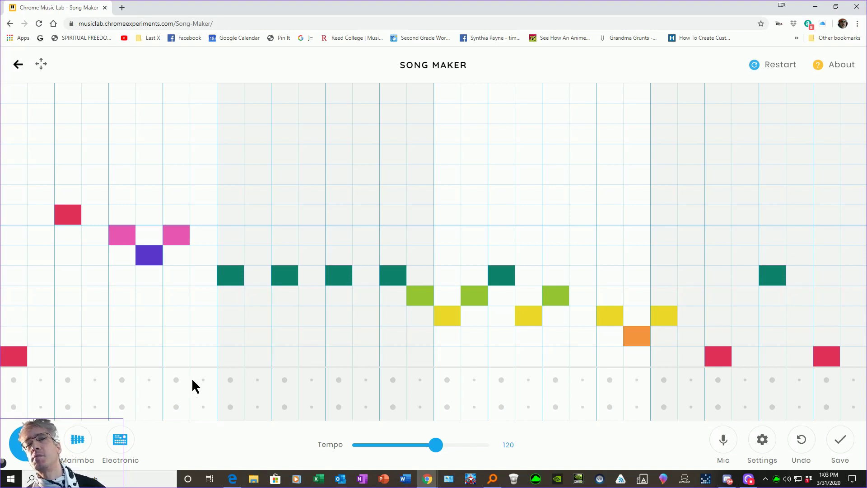
Lay an alternating low and high drum beat across every beat column of all four bars
click(14, 406)
click(68, 379)
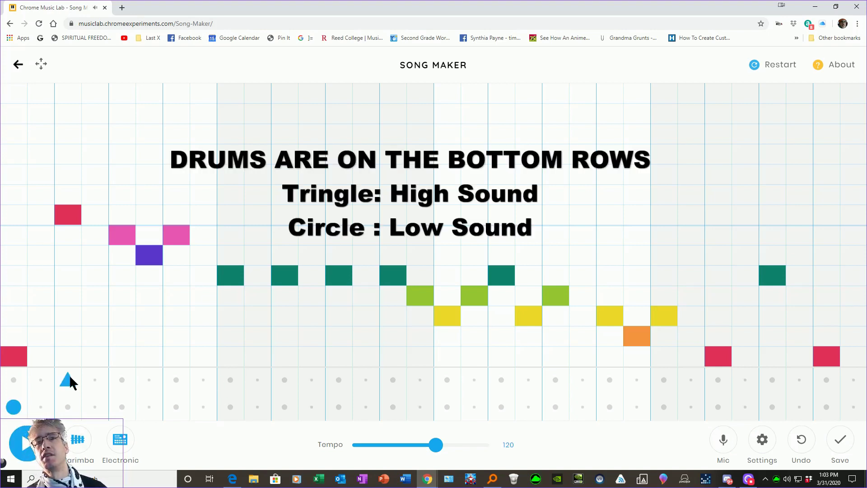
click(122, 407)
click(176, 379)
click(230, 407)
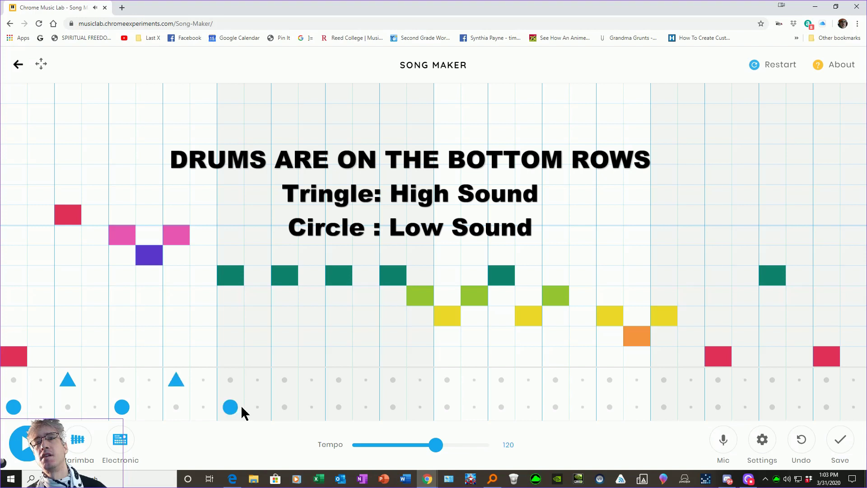
click(284, 379)
click(338, 406)
click(392, 379)
click(447, 406)
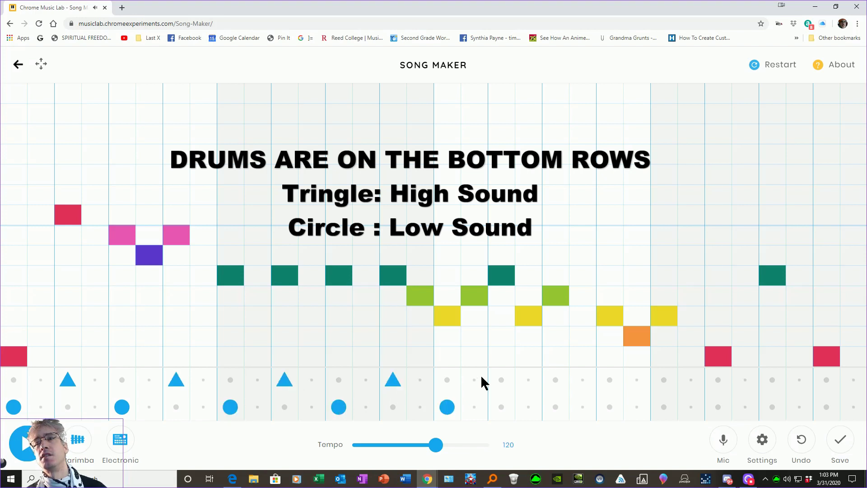
click(501, 379)
click(555, 406)
click(609, 379)
click(664, 406)
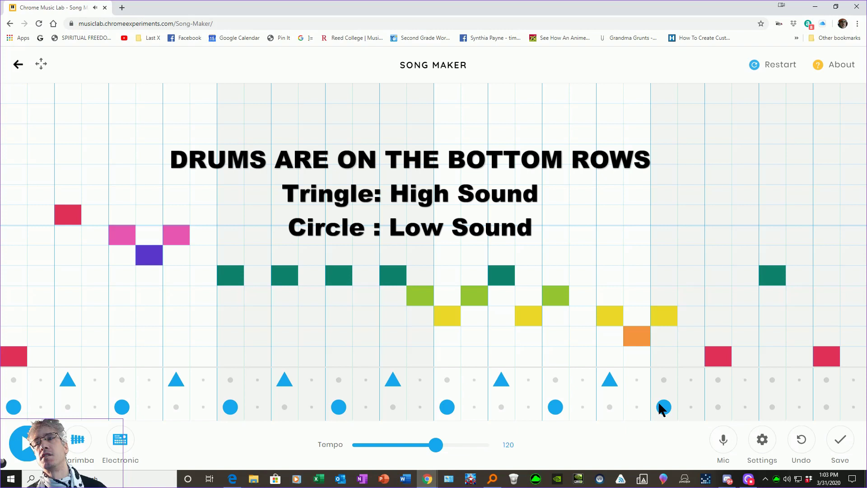
click(717, 381)
click(770, 407)
click(826, 380)
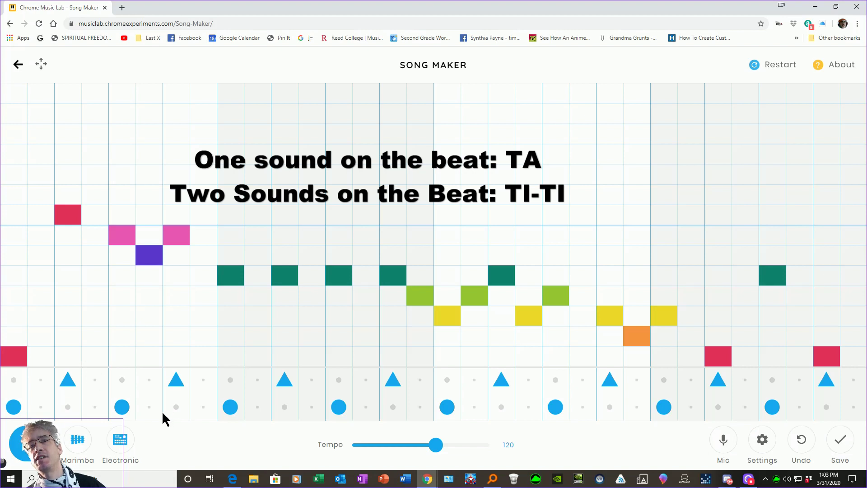
Add four extra low drum hits spaced through the bars
click(149, 407)
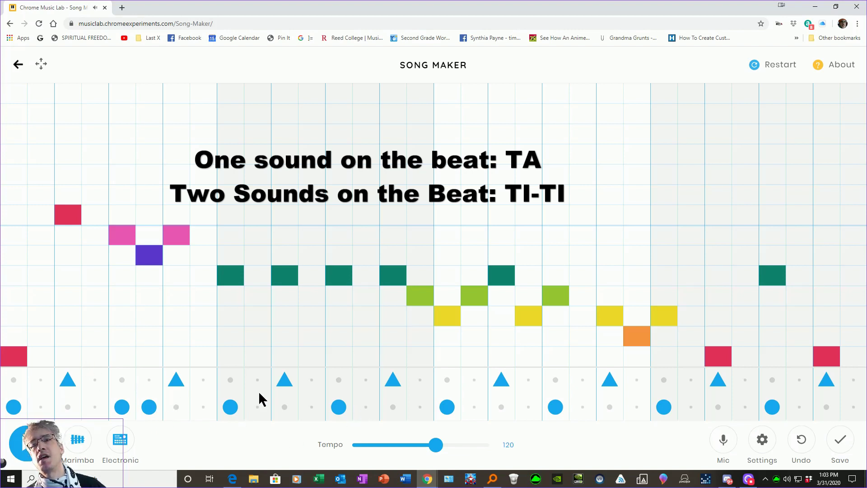
click(366, 407)
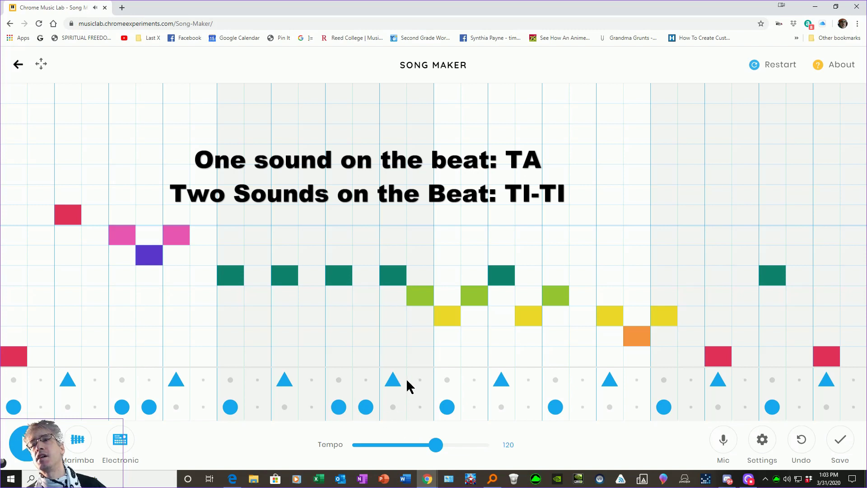
click(583, 407)
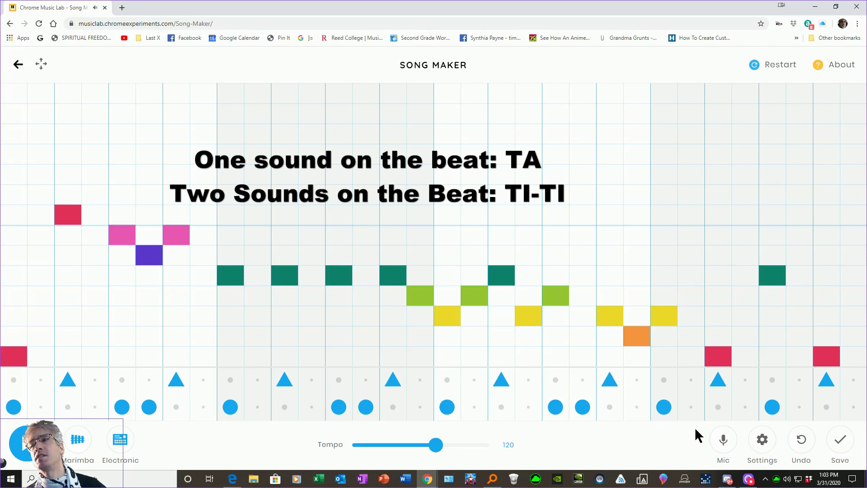
click(799, 406)
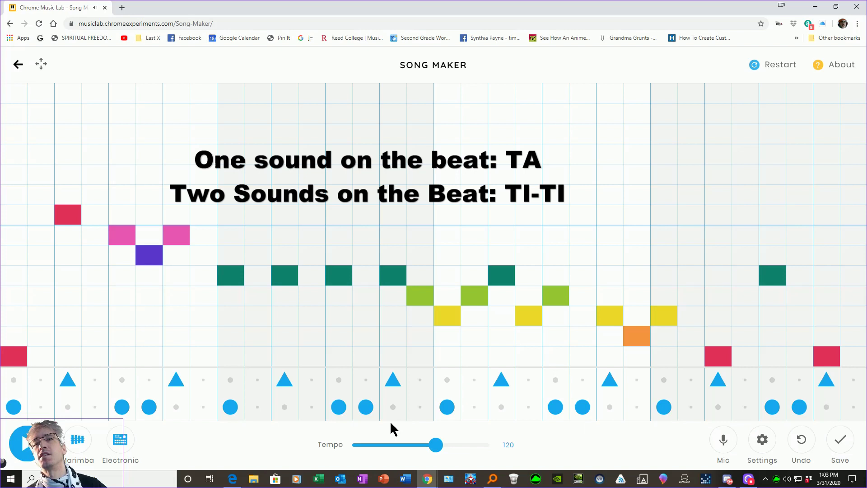
Swap final-bar low drum hits for snare hits, add closing low hits and a dark-green note
click(806, 408)
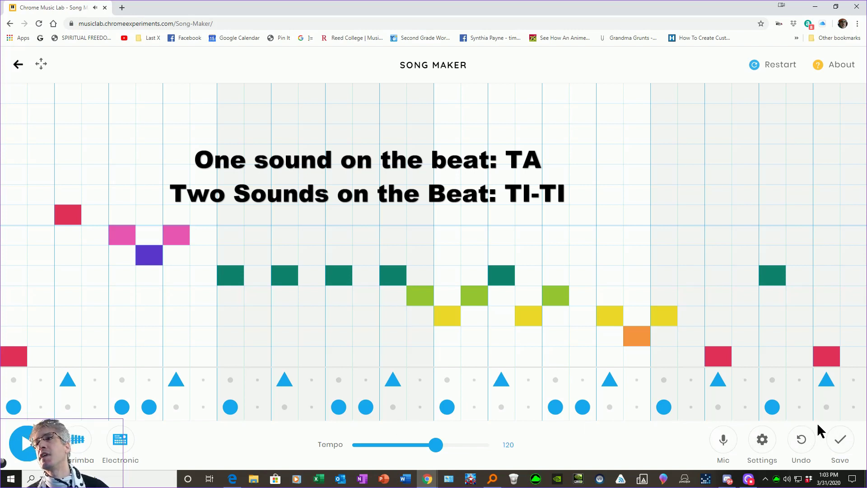
click(773, 378)
click(770, 406)
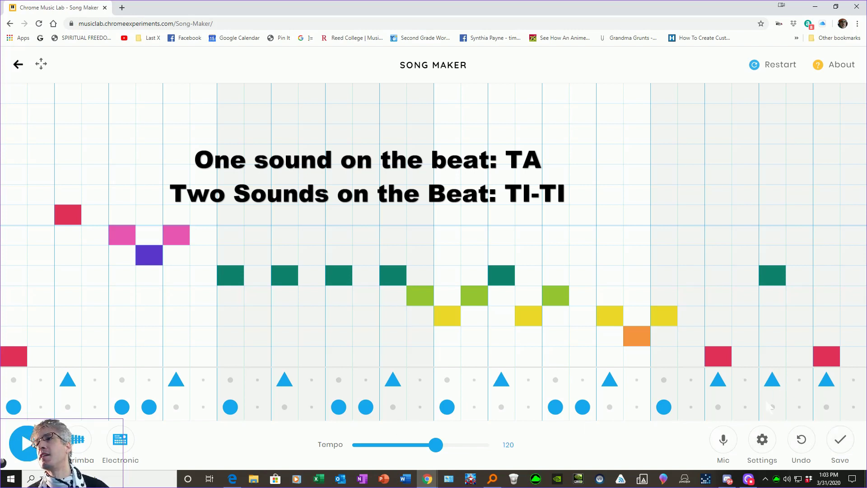
click(799, 380)
click(724, 405)
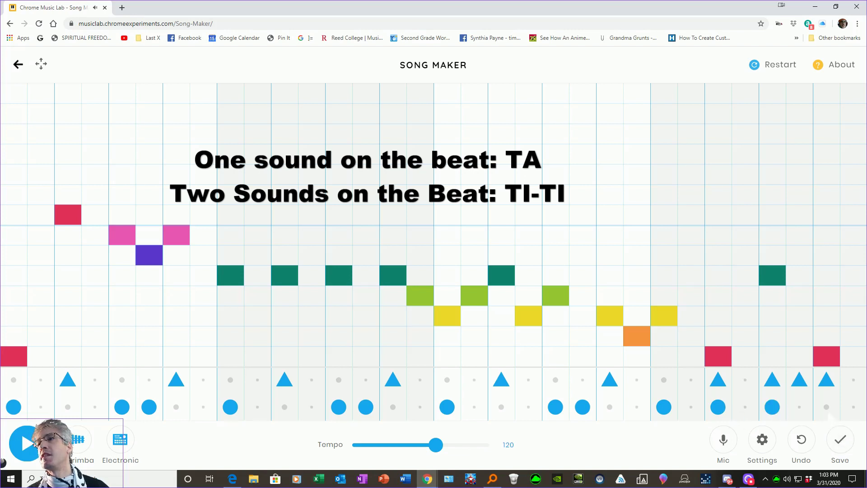
click(826, 407)
click(824, 278)
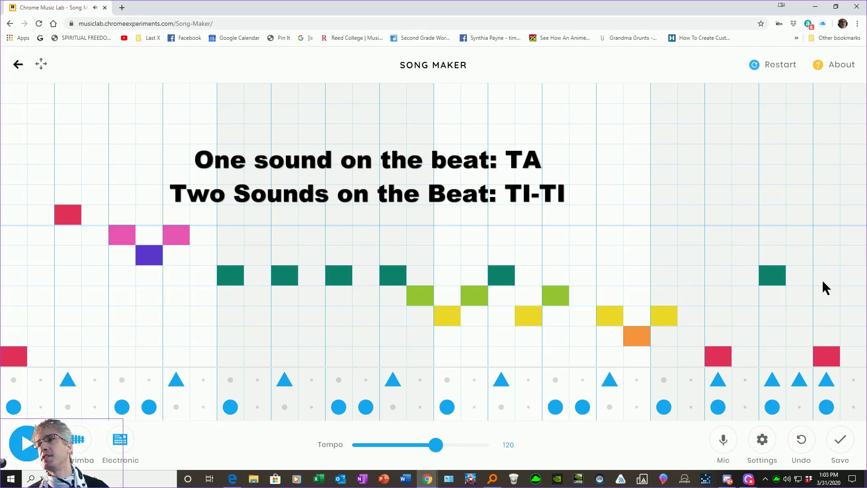
Rework the final bar's notes, raising the first to purple and lowering one to light green
click(717, 275)
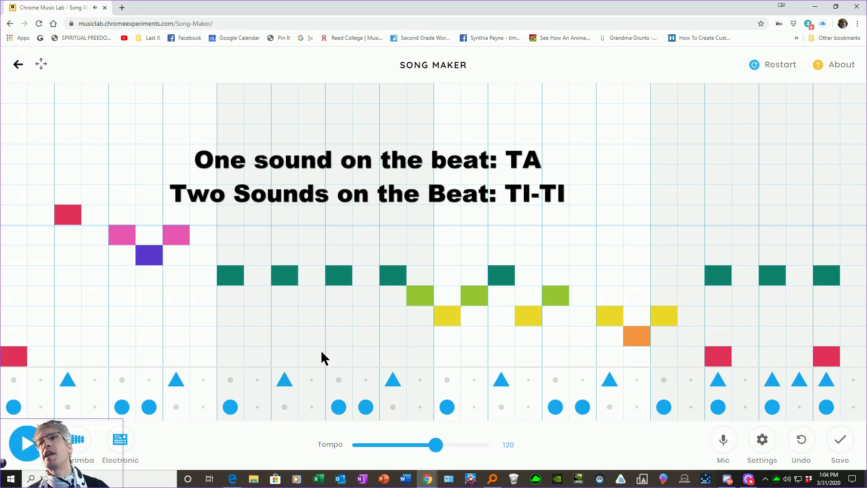
click(771, 273)
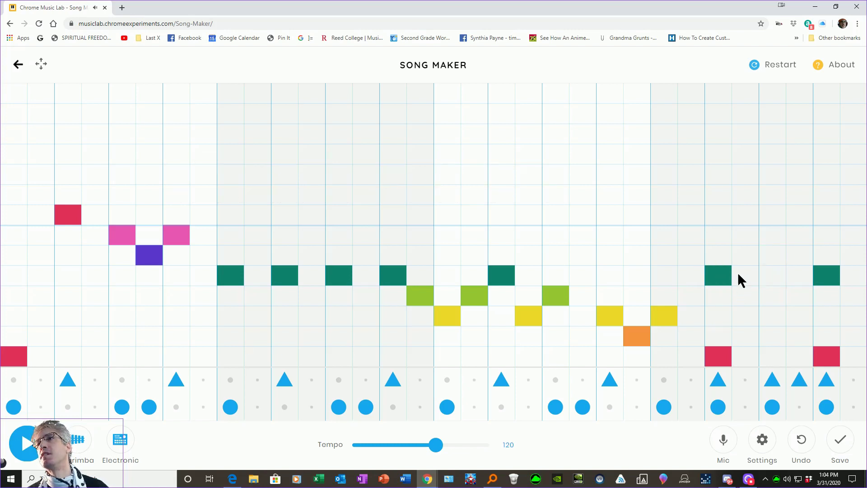
click(718, 275)
click(718, 255)
click(773, 276)
click(826, 276)
click(828, 297)
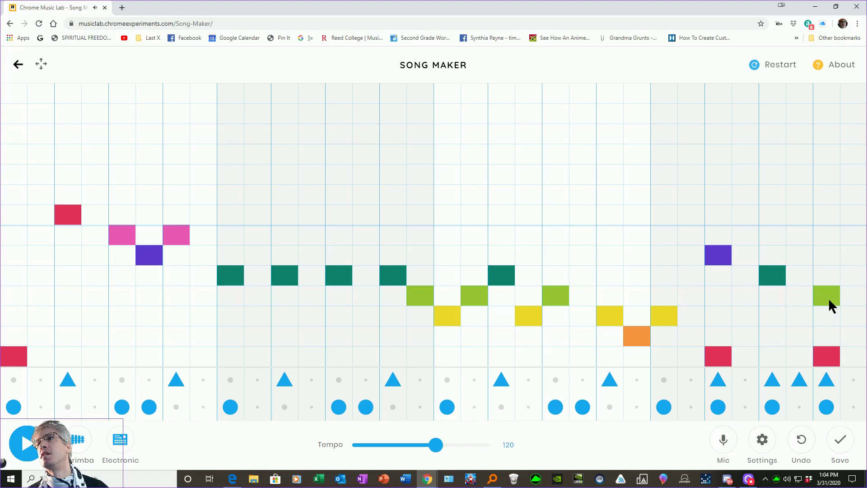
click(828, 297)
click(776, 295)
click(768, 277)
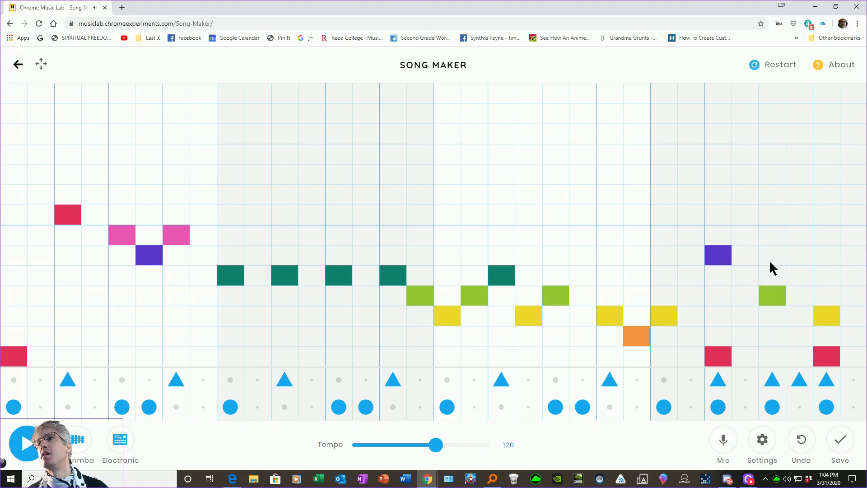
Add three high red notes in the final bar and a high opening note, then play
click(772, 215)
click(717, 215)
click(823, 216)
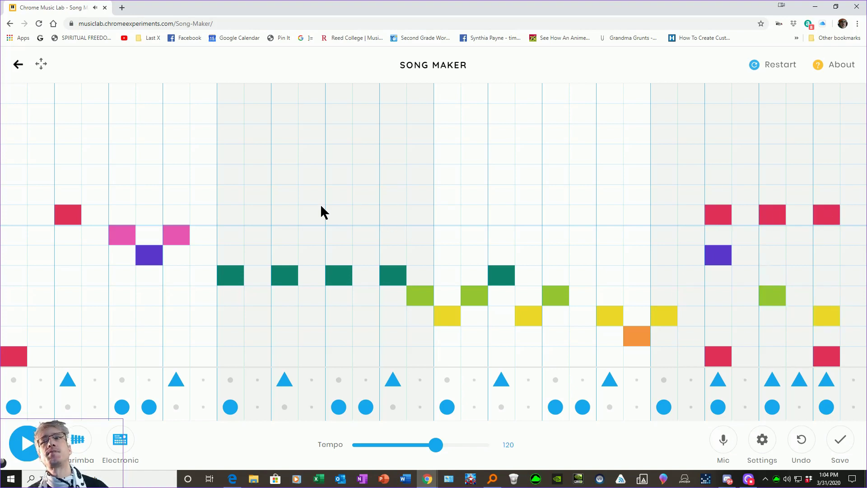
click(15, 133)
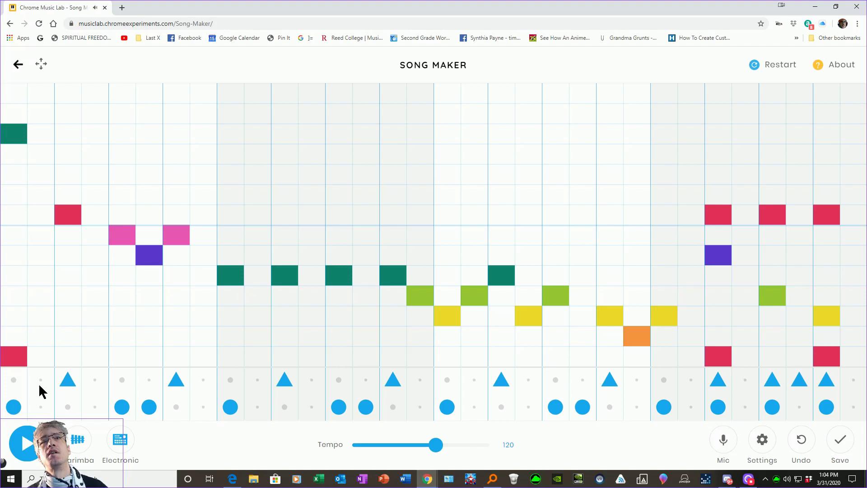
click(21, 443)
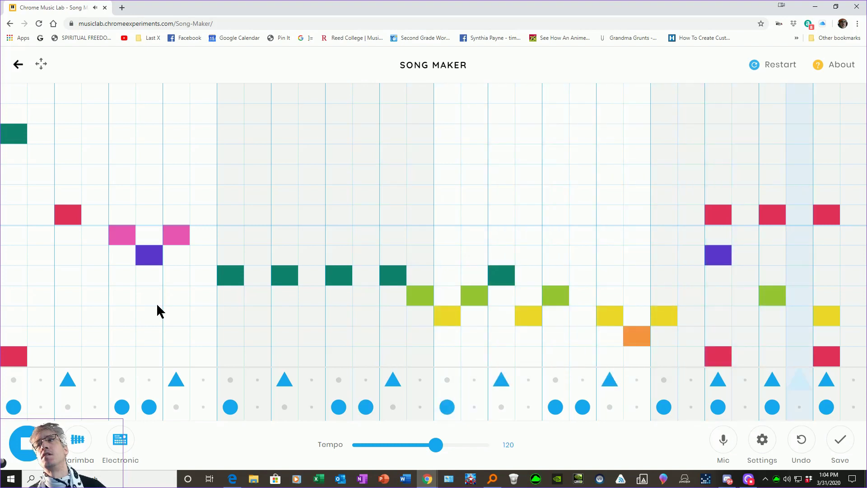
Replay the song while switching the melody to Piano and the drums to Kit, then stop
key(space)
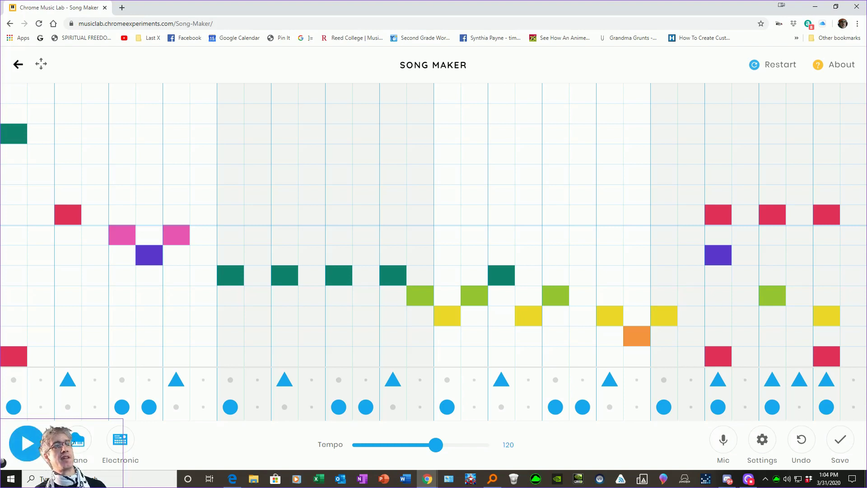
click(38, 435)
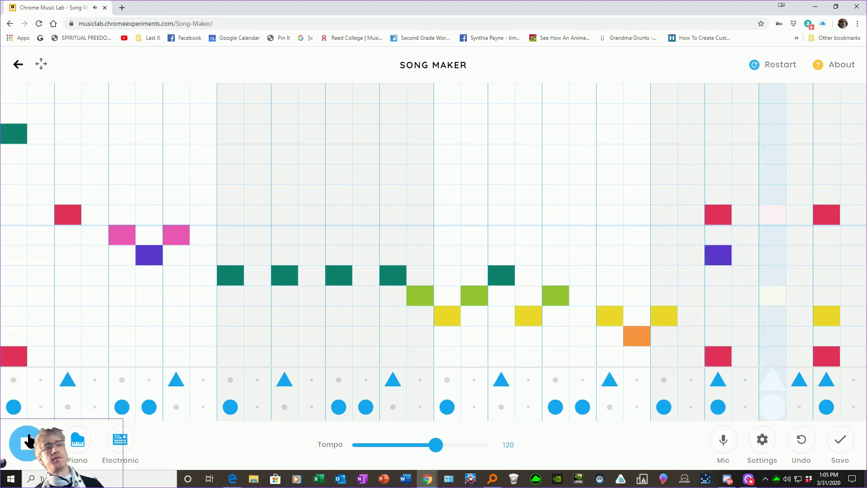
click(27, 443)
click(77, 441)
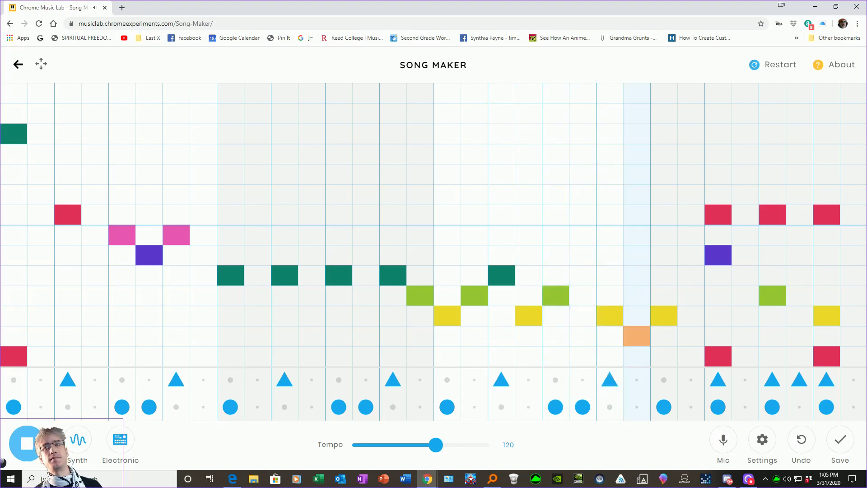
click(28, 442)
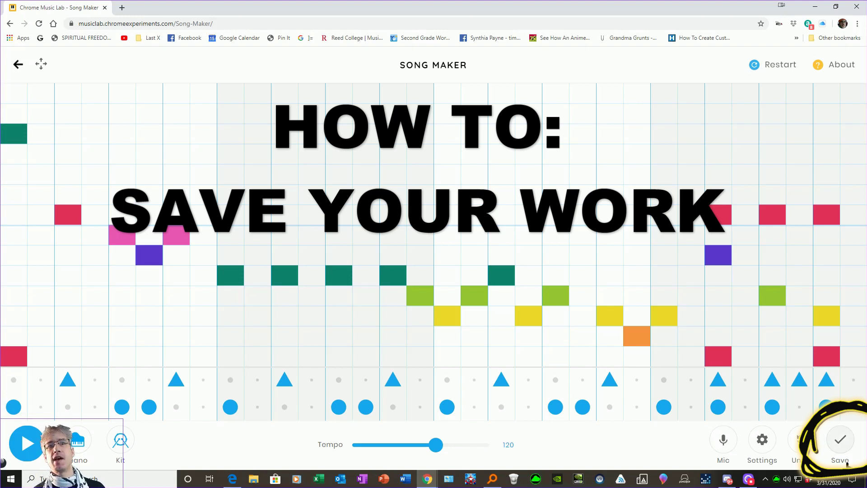
Save the song and copy its shareable link
click(839, 440)
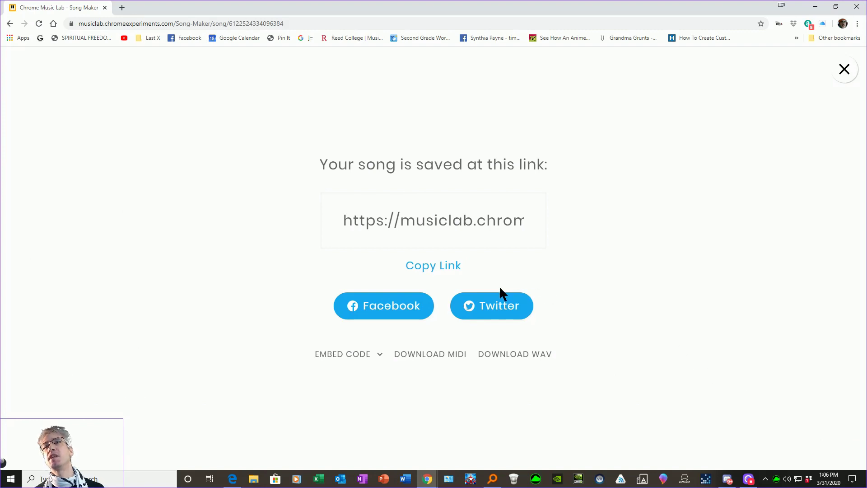
click(453, 268)
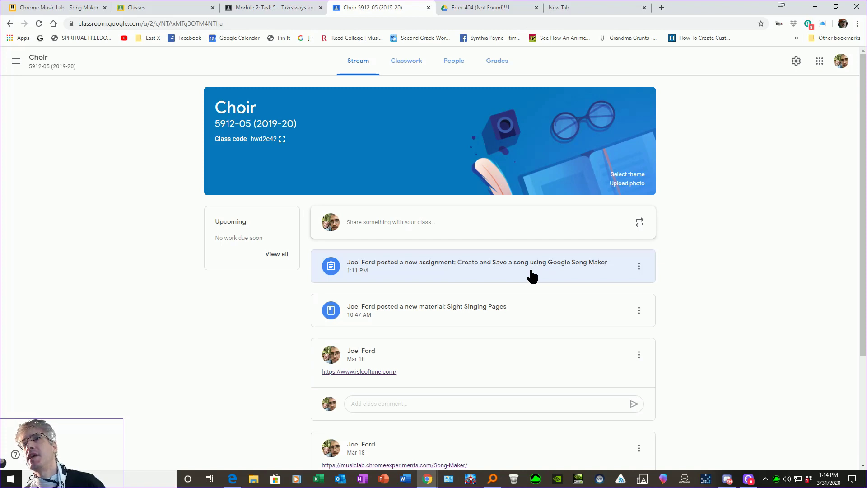
Paste the Song Maker link into a new Choir class post and publish it
click(442, 221)
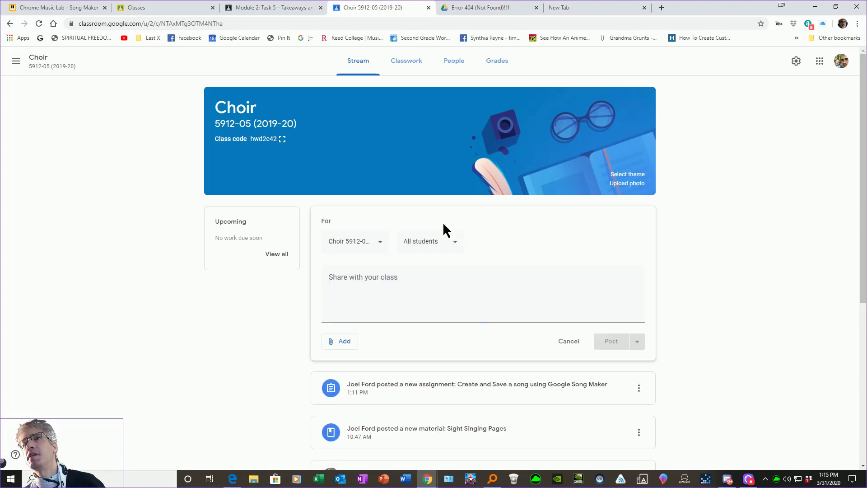
right_click(368, 298)
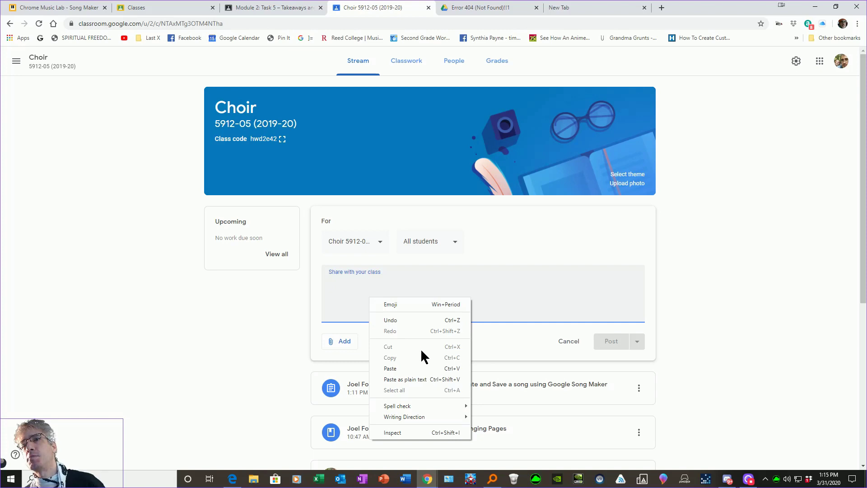
click(434, 375)
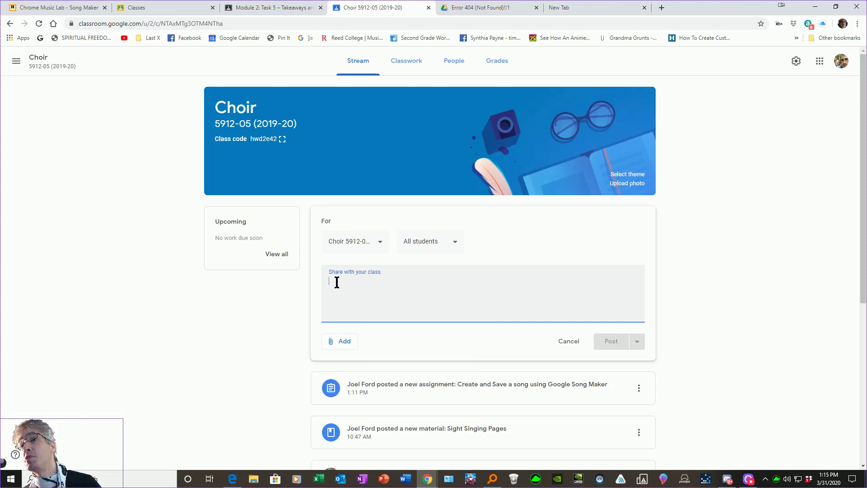
right_click(336, 282)
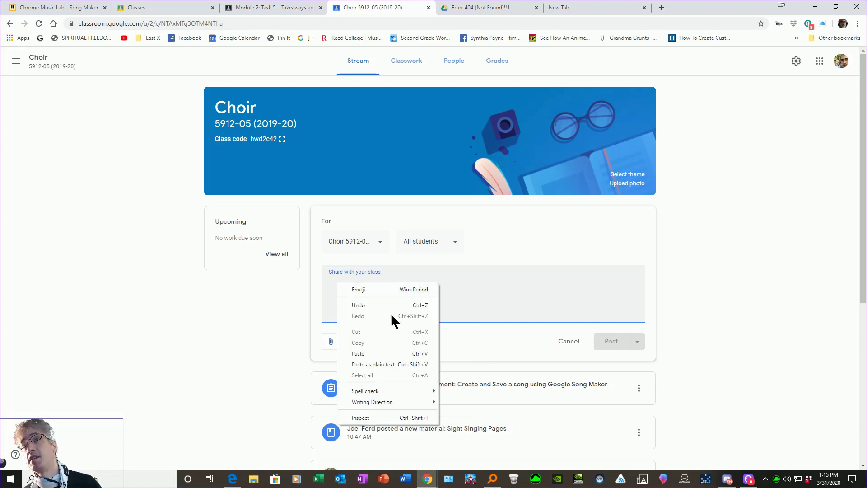
click(425, 352)
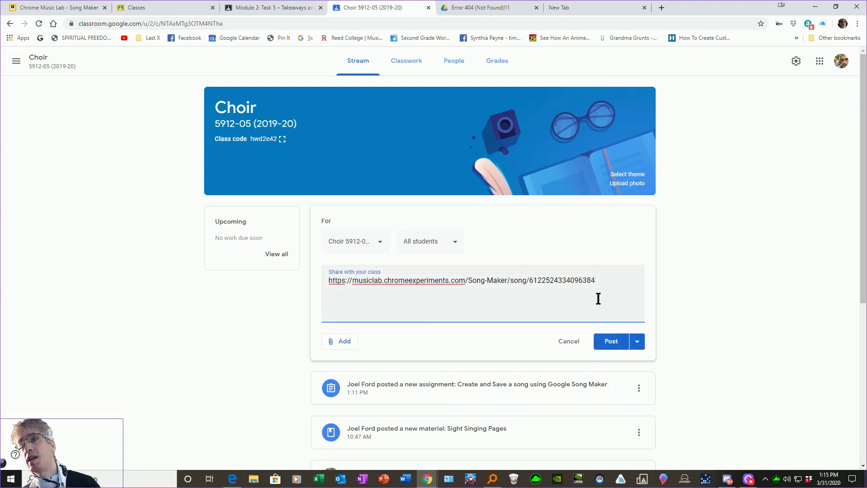
click(604, 340)
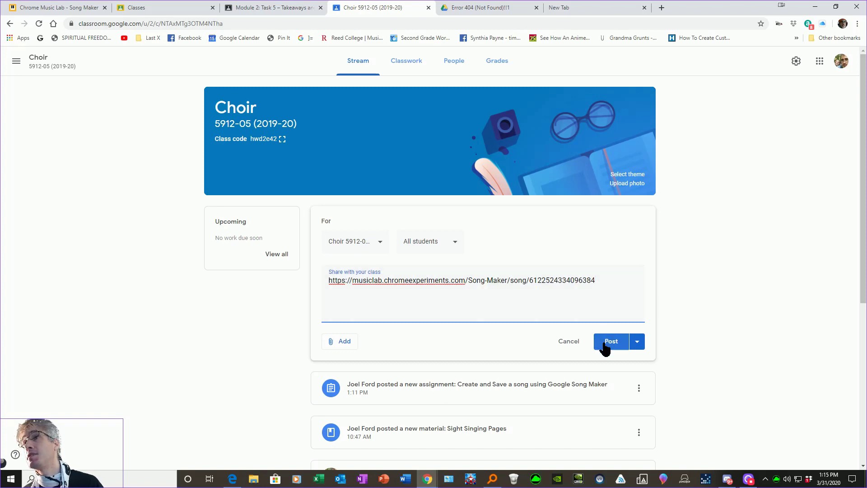